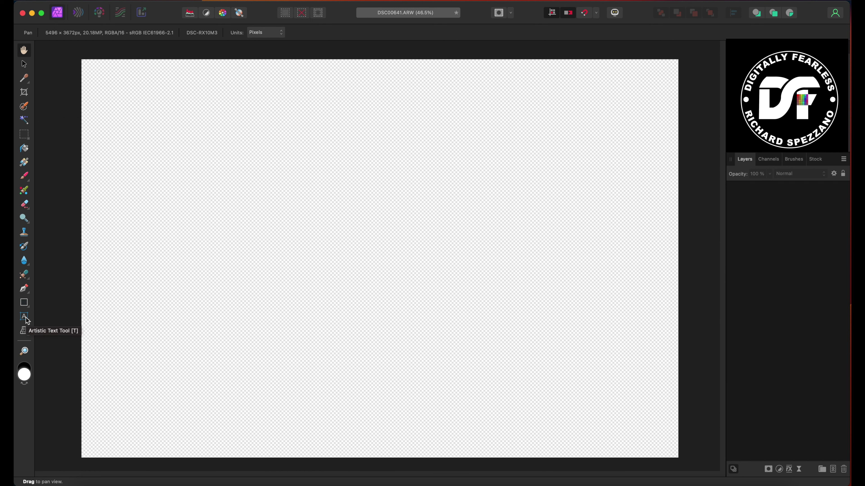
# Type large black AFFINITY artistic text in a frame dragged across the canvas.
pyautogui.click(26, 318)
pyautogui.moveTo(196, 152); pyautogui.dragTo(272, 228)
pyautogui.write('A')
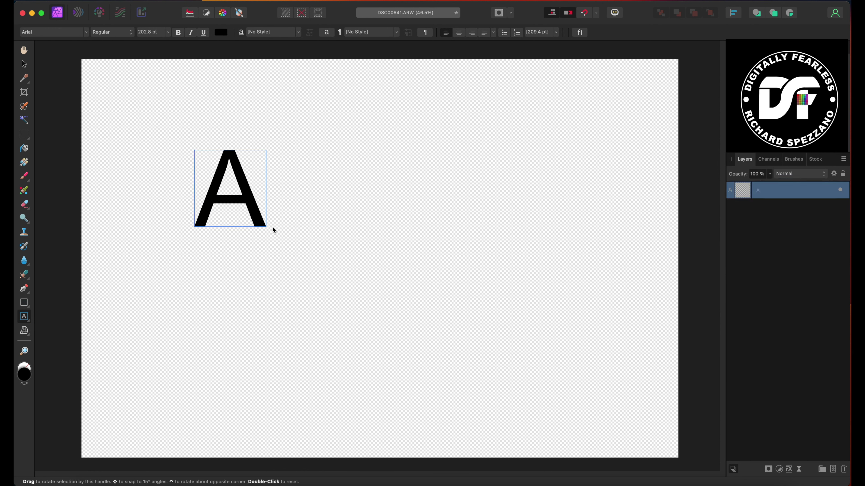
pyautogui.write('f')
pyautogui.press('BackSpace')
pyautogui.write('D')
pyautogui.press('BackSpace')
pyautogui.write('FFINITY')
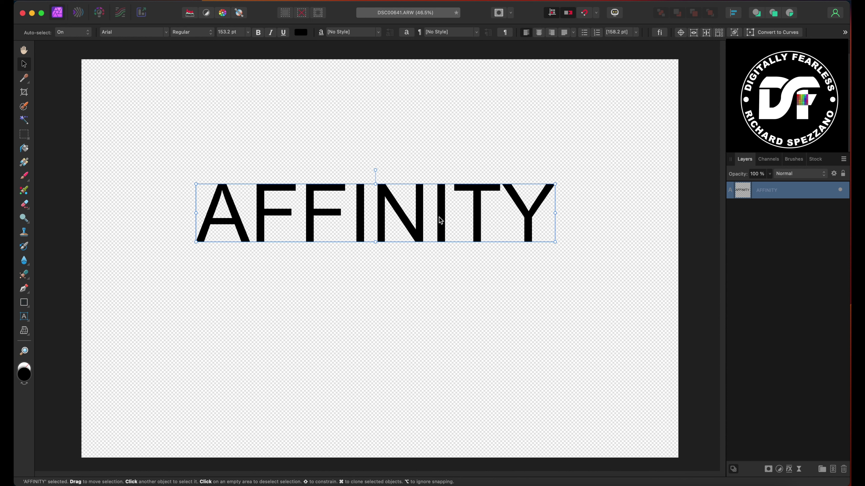
pyautogui.click(800, 470)
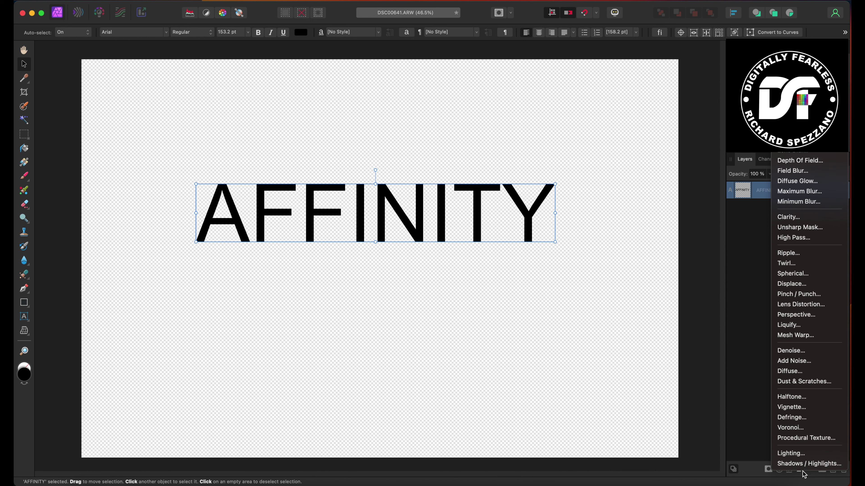
# Mesh-warp AFFINITY: bow the top and bottom, skew the top-left corner, and bend an added mesh line.
pyautogui.click(813, 337)
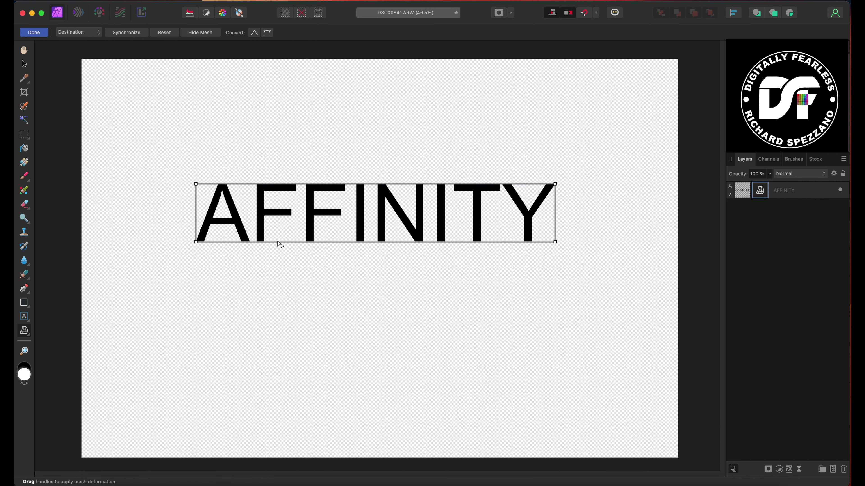
pyautogui.moveTo(351, 243); pyautogui.dragTo(351, 274)
pyautogui.moveTo(471, 184); pyautogui.dragTo(471, 161)
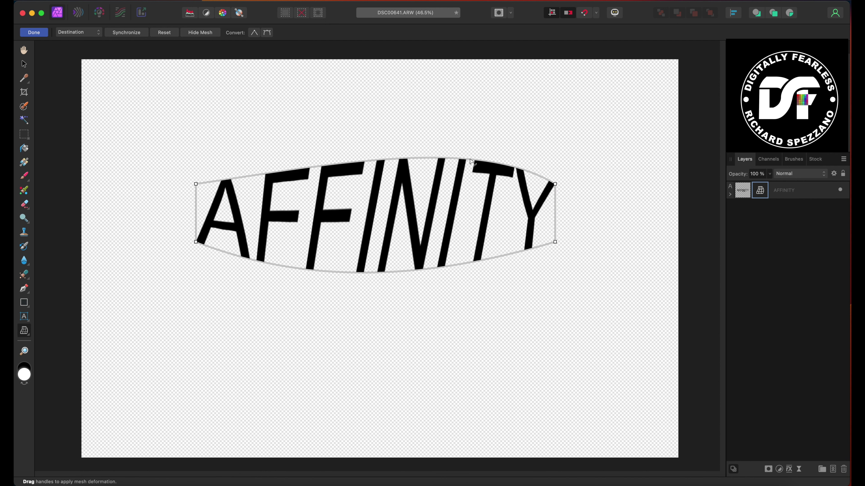
pyautogui.moveTo(196, 184); pyautogui.dragTo(237, 157)
pyautogui.click(220, 197)
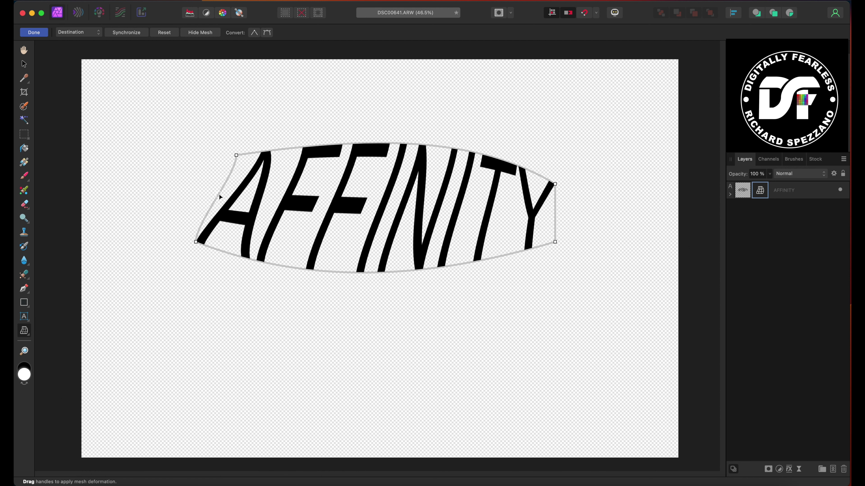
pyautogui.doubleClick(220, 197)
pyautogui.moveTo(396, 201); pyautogui.dragTo(433, 220)
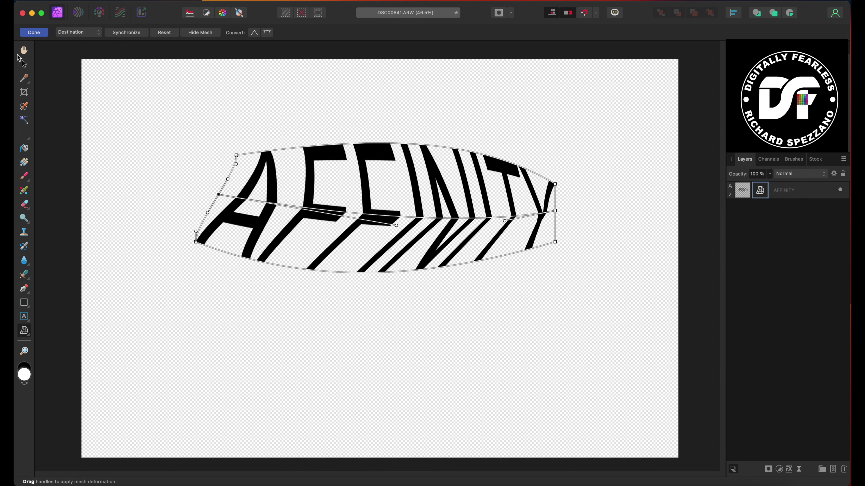
pyautogui.click(34, 32)
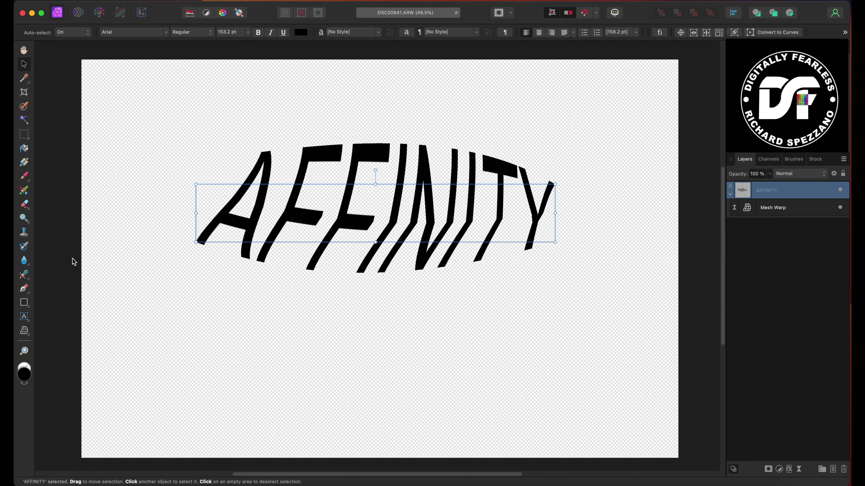
# Replace the AFFINITY text with HELLO.
pyautogui.click(24, 316)
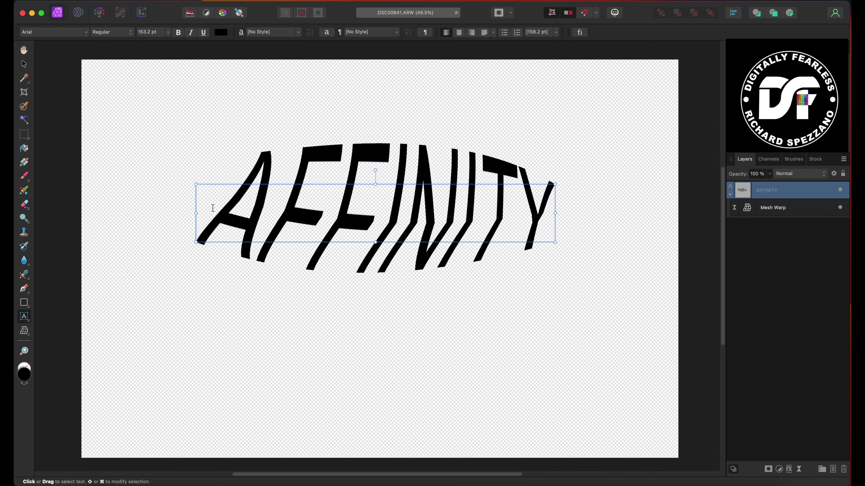
pyautogui.moveTo(198, 211); pyautogui.dragTo(534, 211)
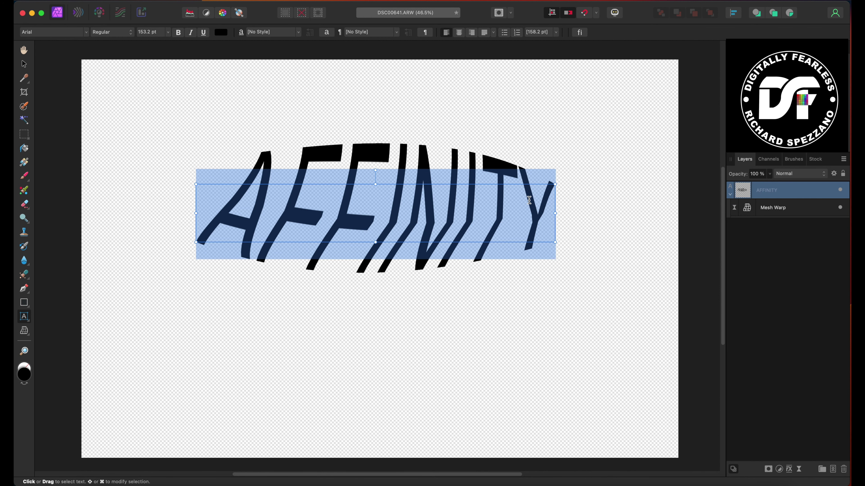
pyautogui.write('HELLO')
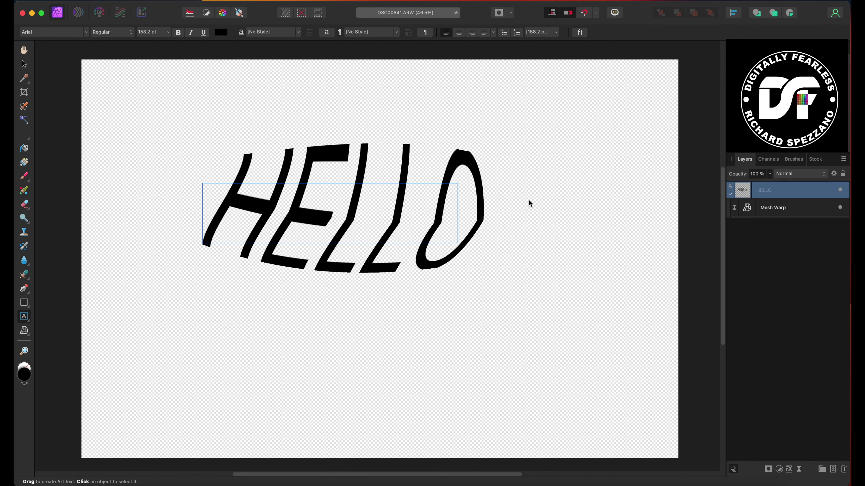
pyautogui.press('Escape')
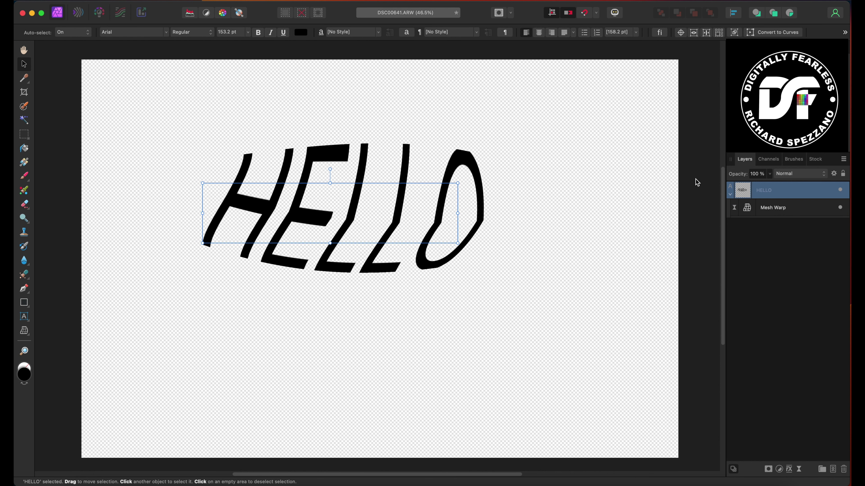
# Reshape the Mesh Warp's middle curve to re-warp HELLO.
pyautogui.click(749, 208)
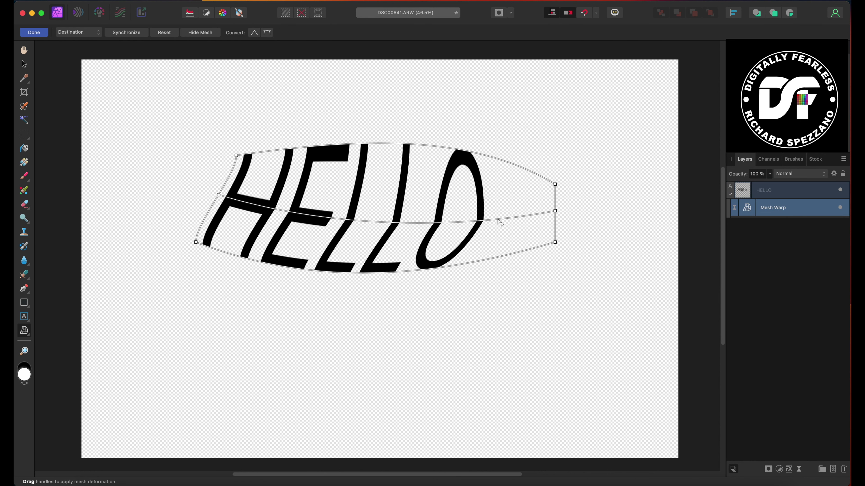
pyautogui.moveTo(500, 222); pyautogui.dragTo(521, 209)
pyautogui.click(33, 33)
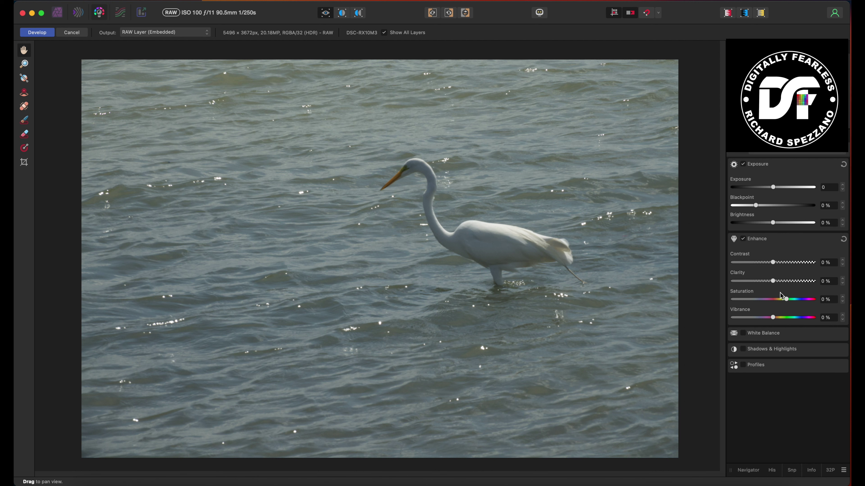
# Develop the egret with saturation 50%, exposure 0.908, brightness 10% and clarity 14%.
pyautogui.moveTo(786, 300); pyautogui.dragTo(835, 318)
pyautogui.moveTo(772, 187); pyautogui.dragTo(814, 207)
pyautogui.moveTo(772, 226)
pyautogui.mouseDown()
pyautogui.moveTo(739, 227)
pyautogui.moveTo(789, 227)
pyautogui.mouseUp()
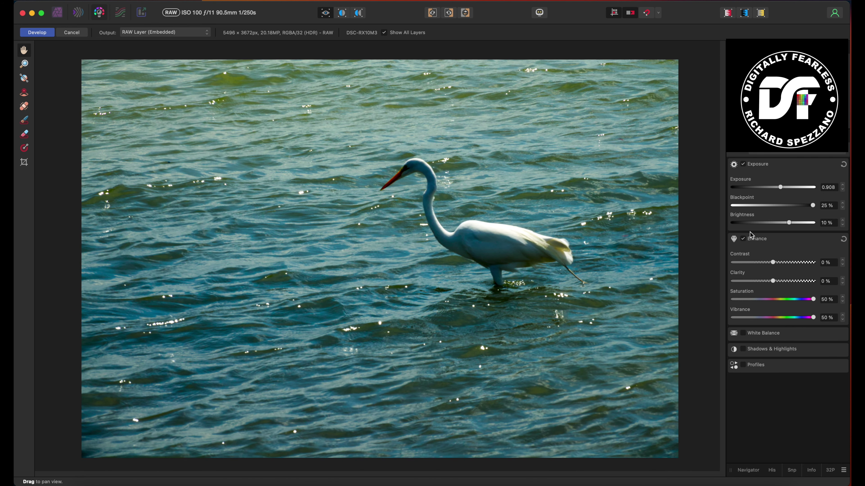
pyautogui.moveTo(772, 281)
pyautogui.mouseDown()
pyautogui.moveTo(810, 279)
pyautogui.moveTo(770, 284)
pyautogui.moveTo(782, 285)
pyautogui.mouseUp()
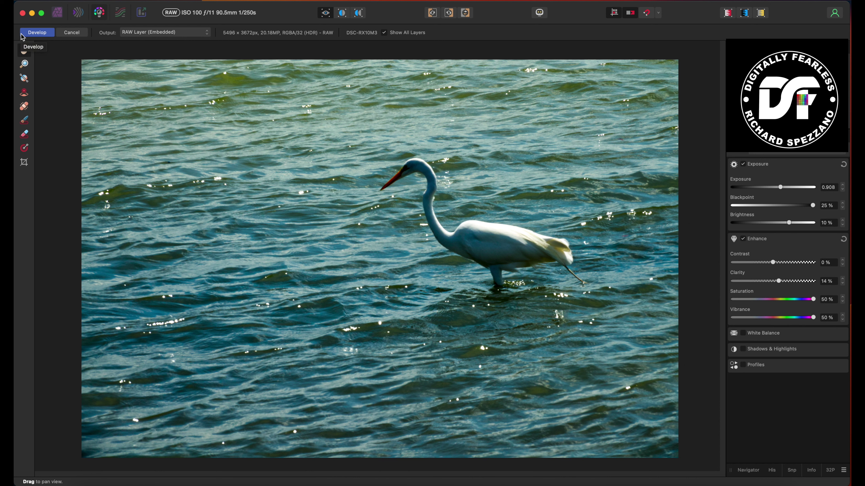
# Set Output to RAW Layer (Embedded) after trying Pixel Layer, then develop the egret photo.
pyautogui.click(123, 32)
pyautogui.click(129, 24)
pyautogui.click(153, 33)
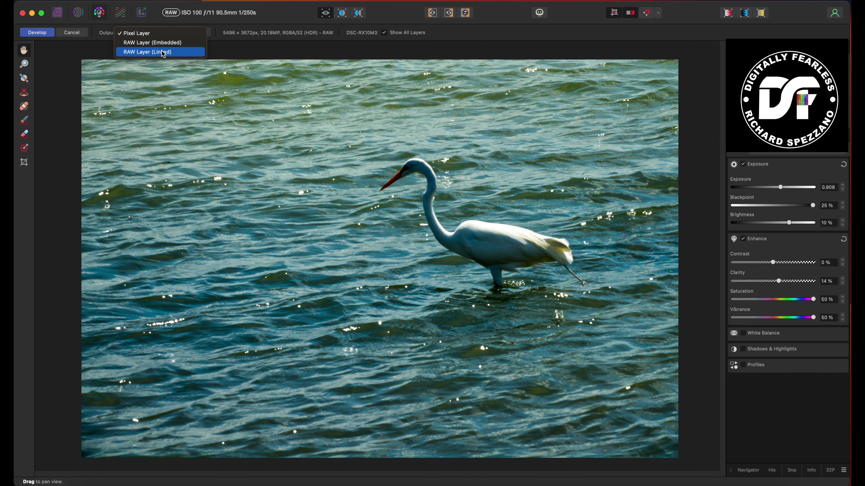
pyautogui.click(162, 43)
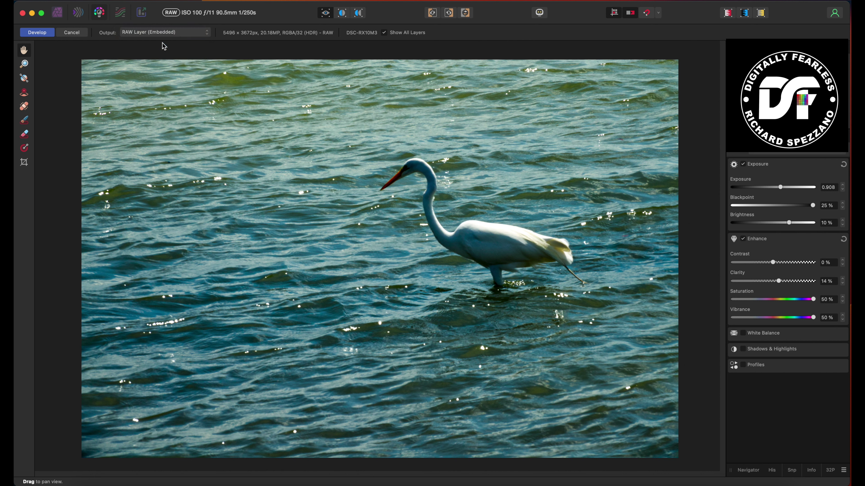
pyautogui.click(42, 34)
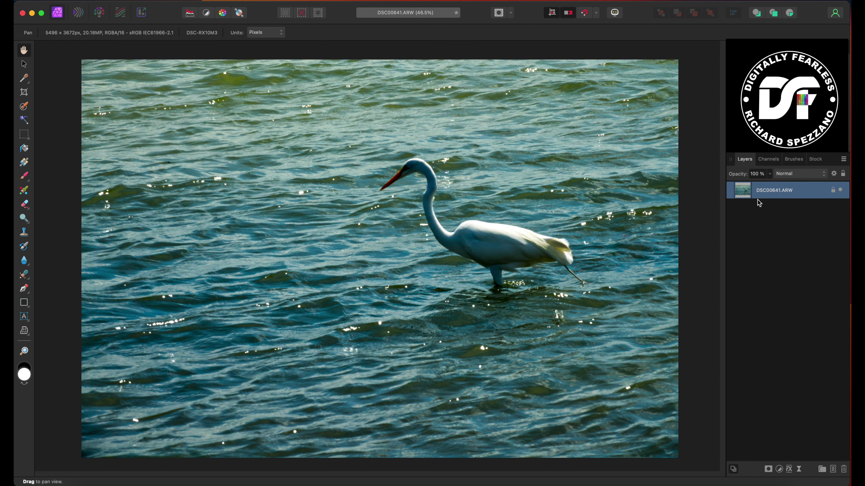
# Add an HSL Shift at −151.9° hue to redden the water, nested inside DSC00641.ARW.
pyautogui.click(783, 473)
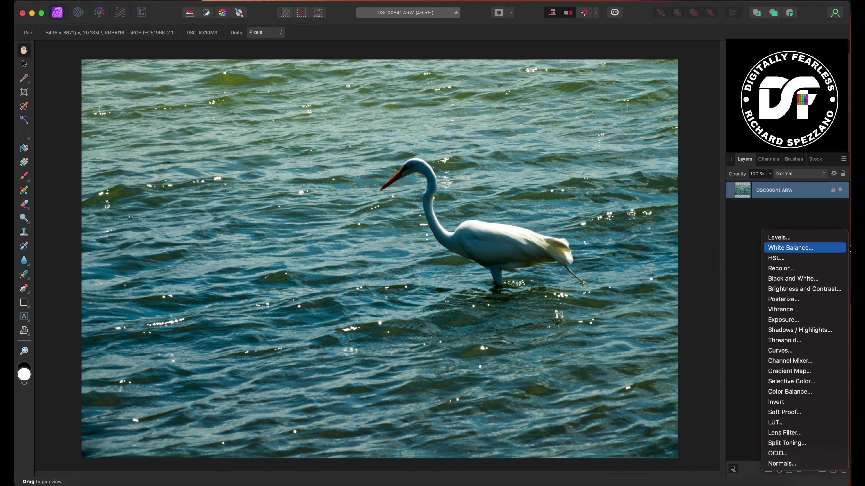
pyautogui.click(794, 258)
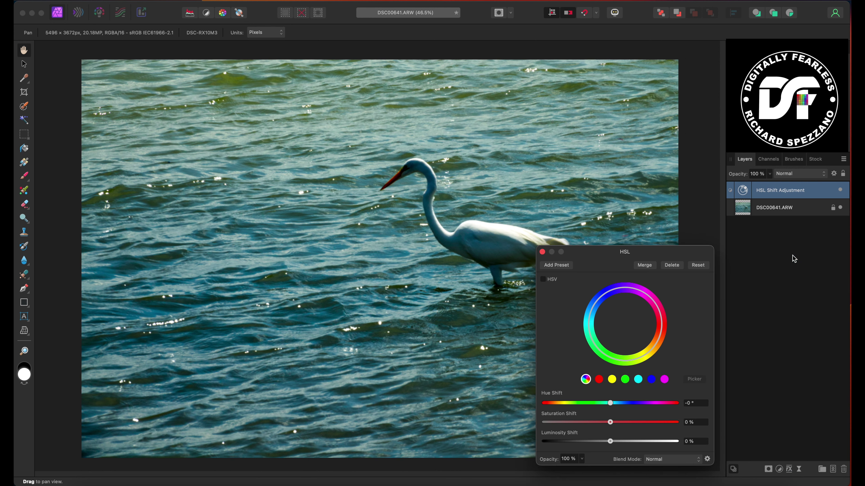
pyautogui.moveTo(609, 403); pyautogui.dragTo(555, 395)
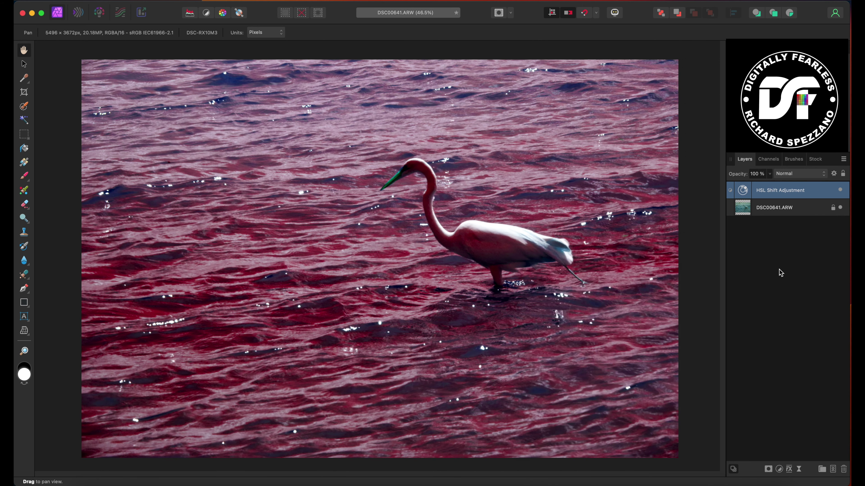
pyautogui.moveTo(744, 191); pyautogui.dragTo(743, 208)
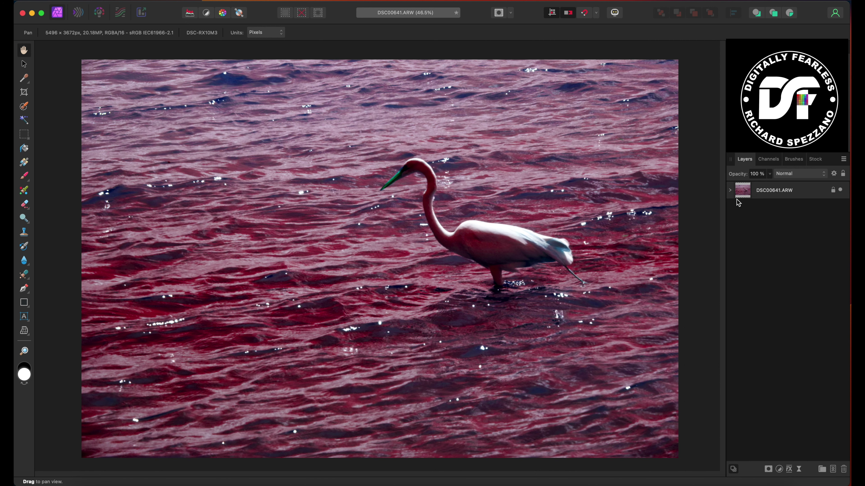
pyautogui.click(730, 190)
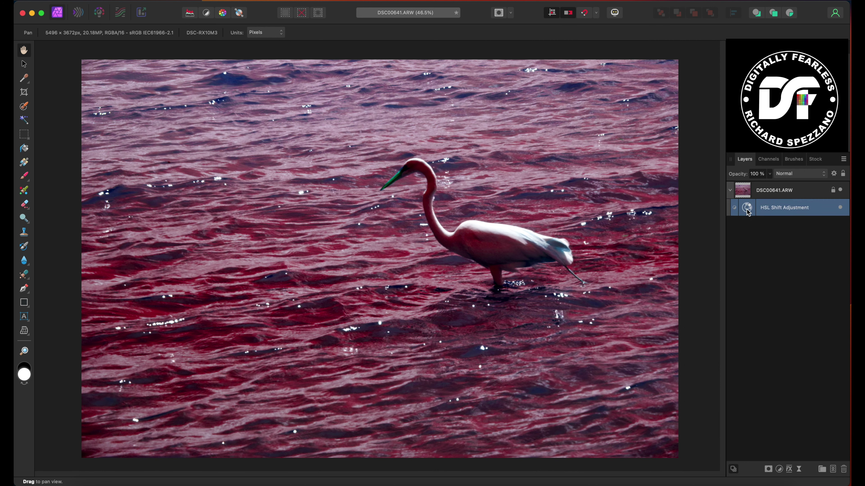
pyautogui.click(731, 191)
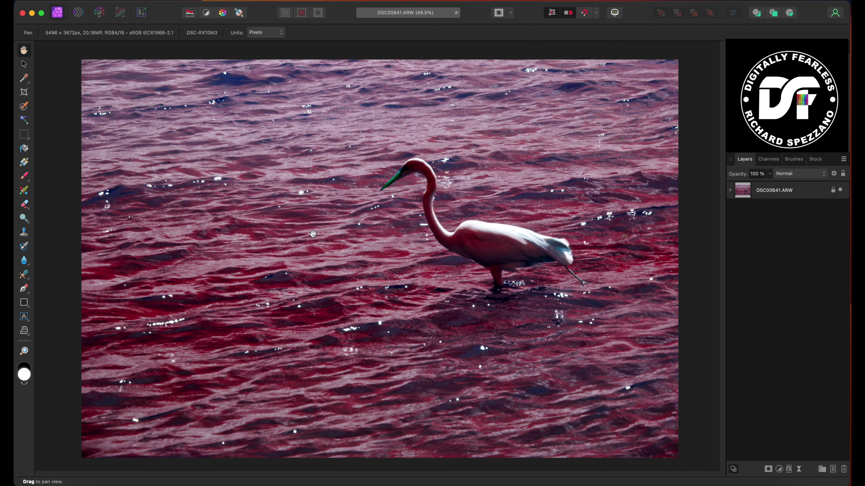
# Re-develop the egret RAW layer with saturation -27%, vibrance -31% and exposure 1.173.
pyautogui.doubleClick(744, 193)
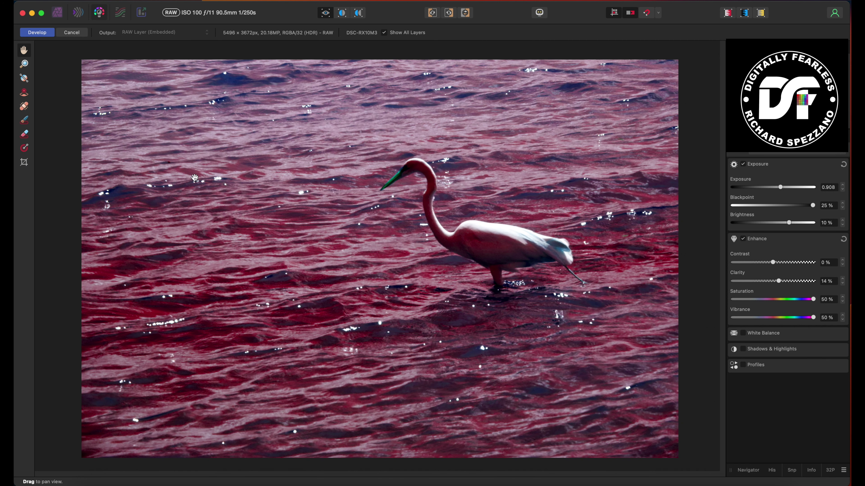
pyautogui.moveTo(812, 299); pyautogui.dragTo(771, 299)
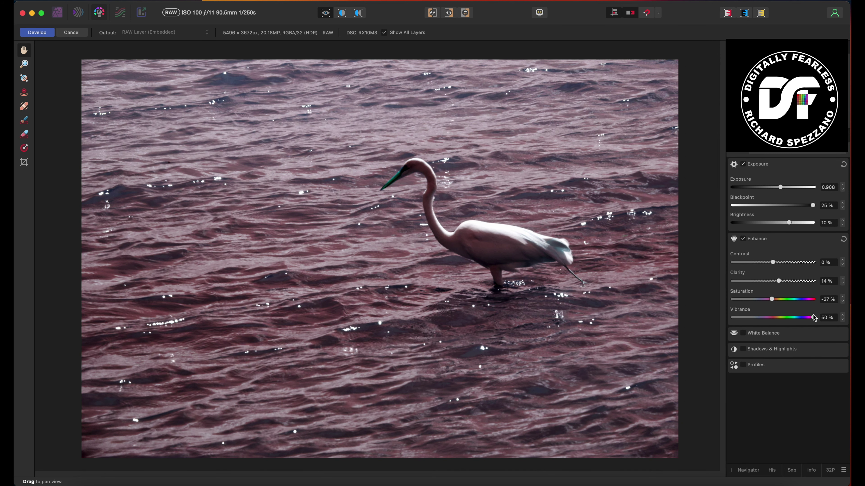
pyautogui.moveTo(813, 318); pyautogui.dragTo(748, 319)
pyautogui.moveTo(780, 188); pyautogui.dragTo(814, 207)
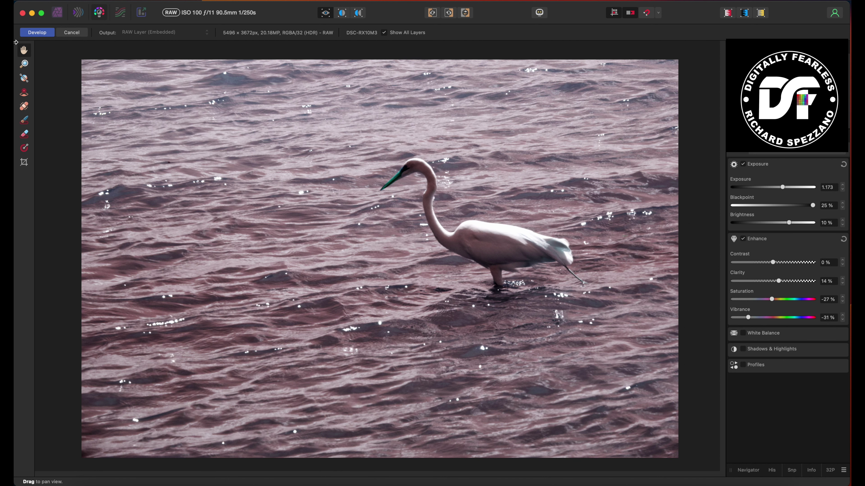
pyautogui.click(29, 34)
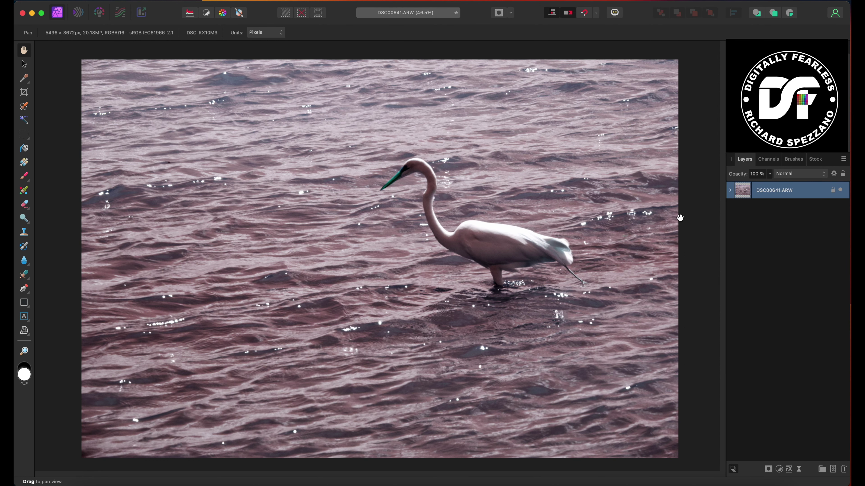
# Toggle the nested HSL Shift adjustment off and back on to compare colours.
pyautogui.click(730, 191)
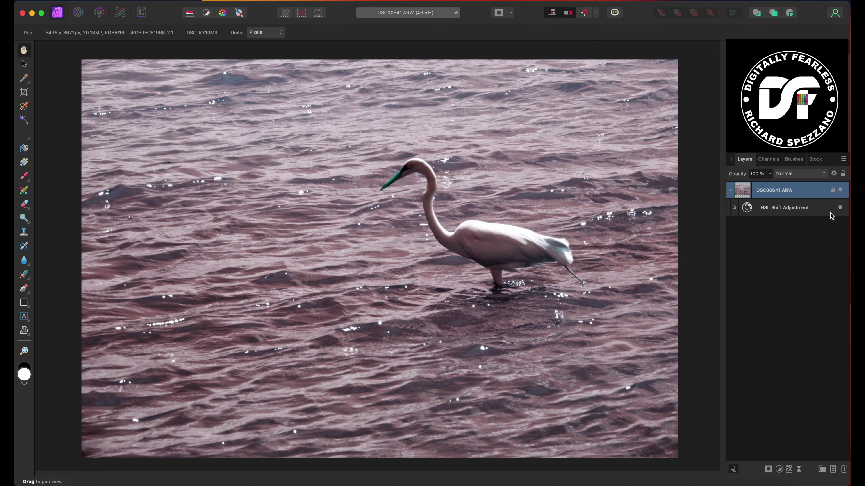
pyautogui.click(840, 208)
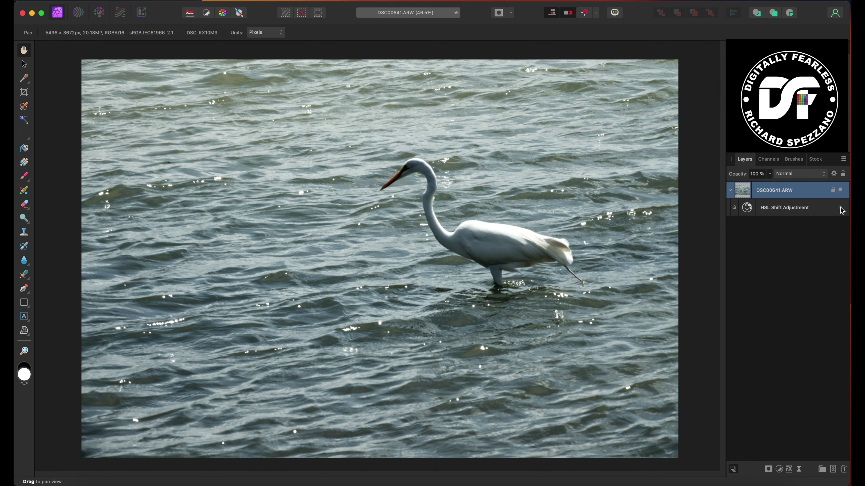
pyautogui.click(840, 208)
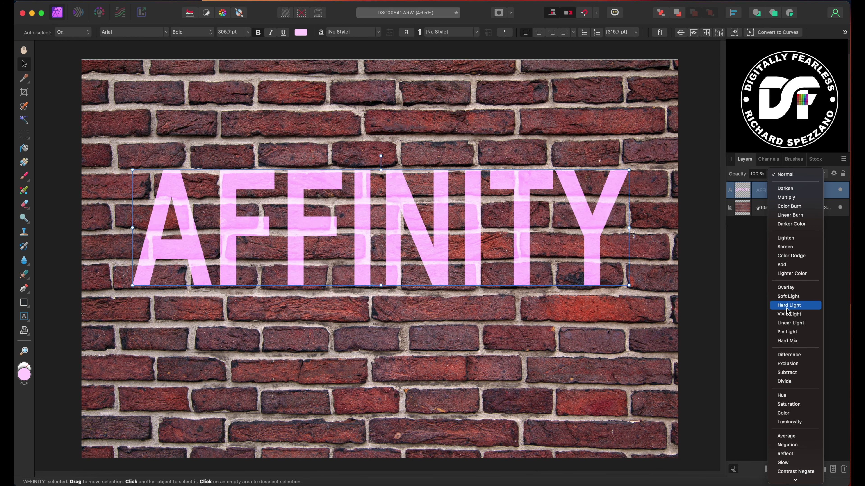
# Set the pink AFFINITY text to Overlay blend mode and nudge it slightly right and down.
pyautogui.click(785, 288)
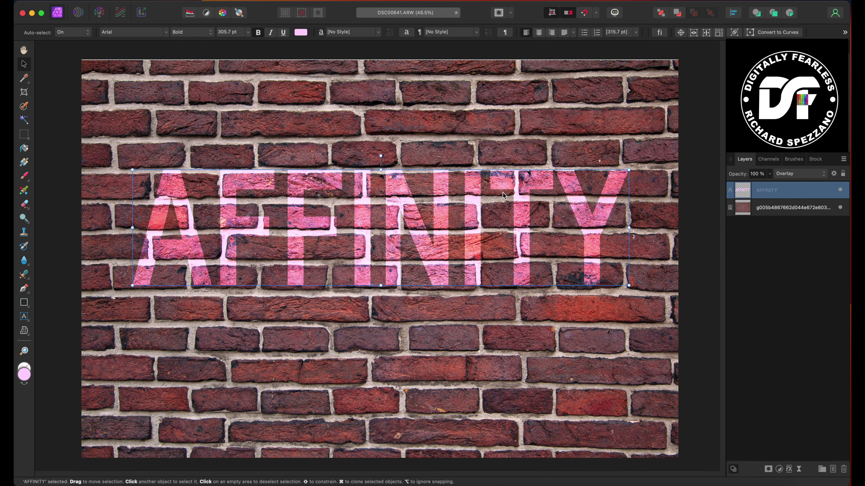
pyautogui.moveTo(505, 184)
pyautogui.mouseDown()
pyautogui.moveTo(510, 192)
pyautogui.moveTo(471, 191)
pyautogui.moveTo(509, 191)
pyautogui.mouseUp()
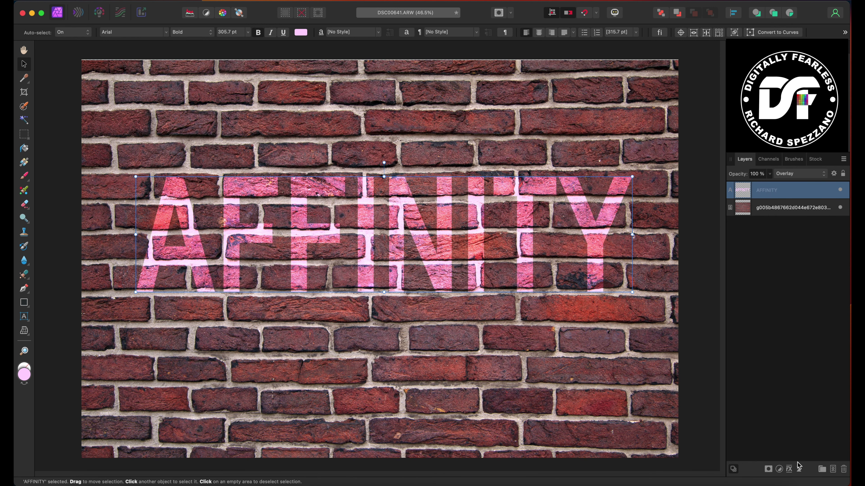
# Add a Displace live filter mapped from the brick layer beneath, strength 11.9 px.
pyautogui.click(799, 469)
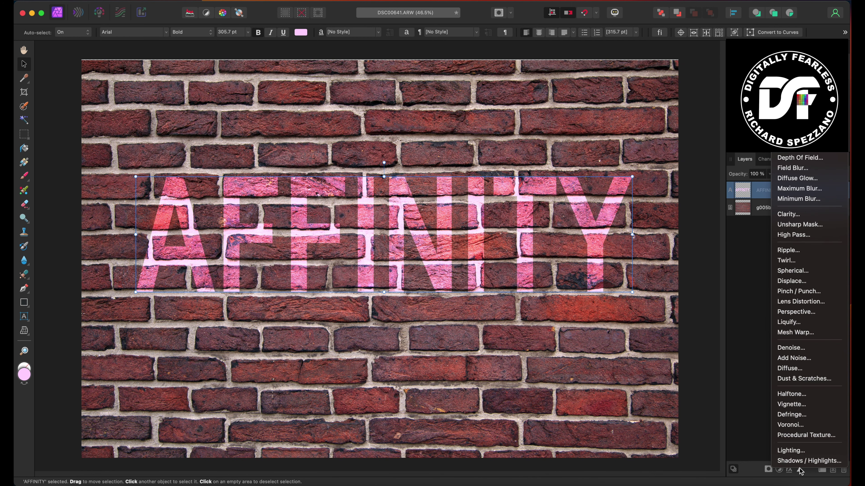
pyautogui.click(782, 283)
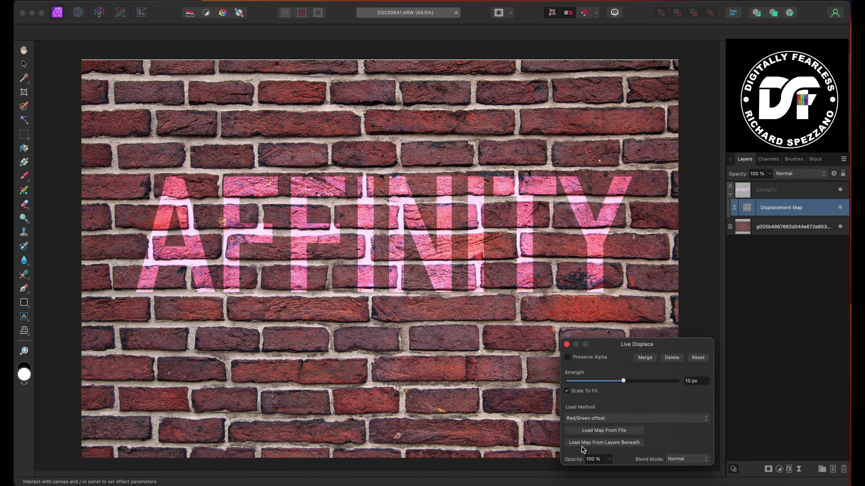
pyautogui.click(586, 443)
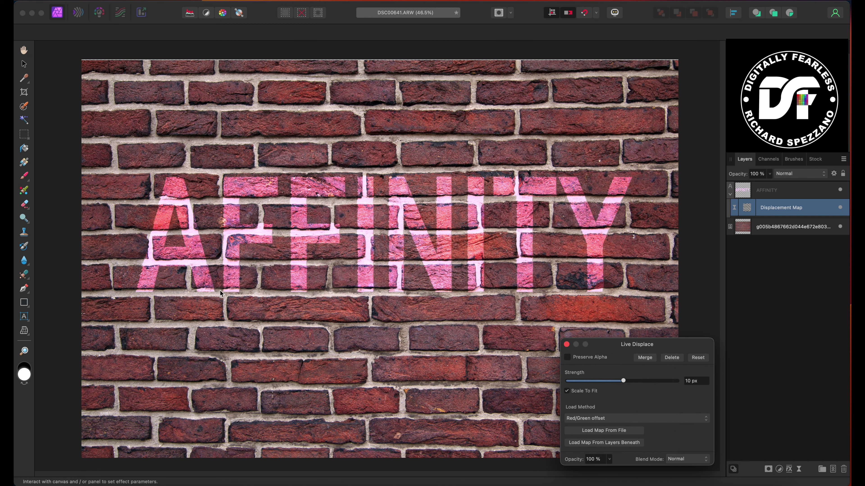
pyautogui.click(841, 214)
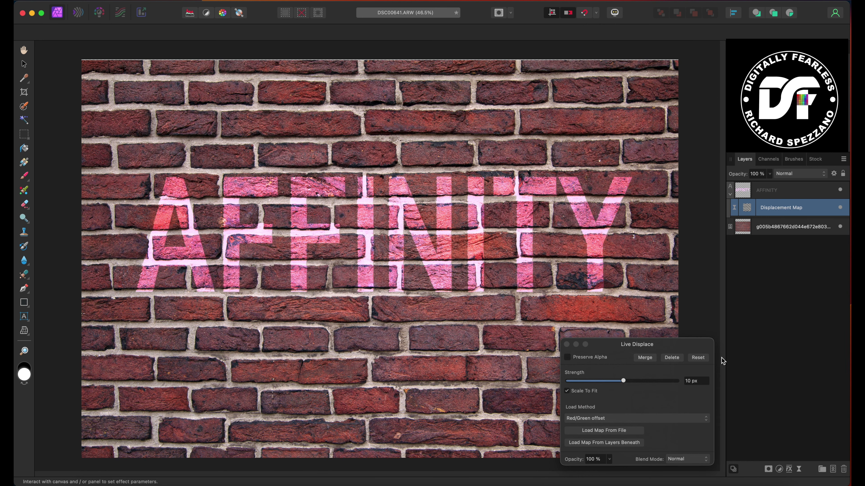
pyautogui.moveTo(623, 381); pyautogui.dragTo(623, 381)
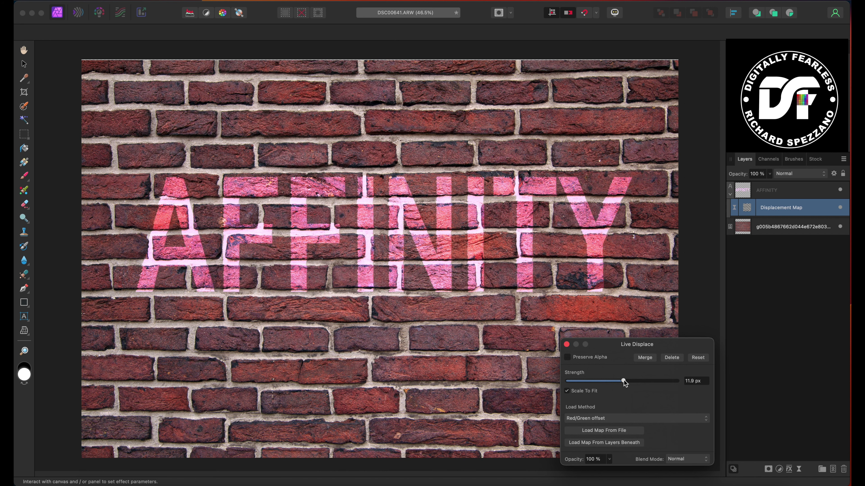
# At 100% zoom, try the Sobel 3x3 intensity offset load method, then revert to Red/Green offset.
pyautogui.press('super+1')
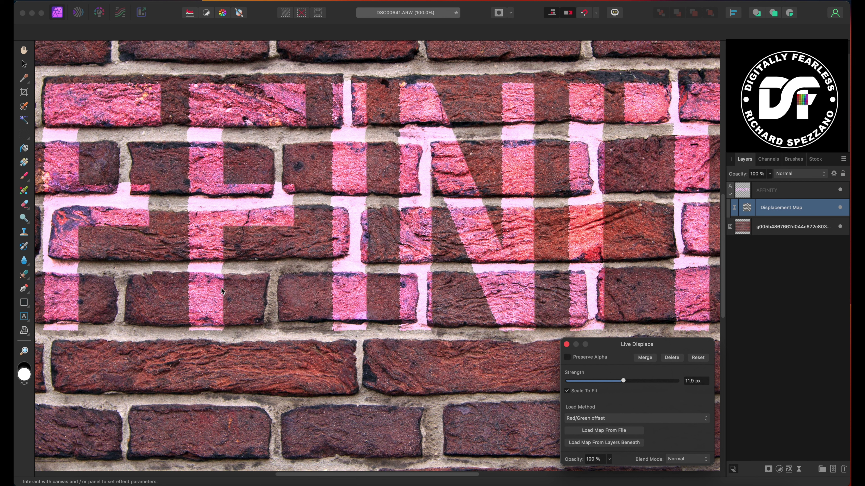
pyautogui.click(595, 422)
pyautogui.click(593, 410)
pyautogui.moveTo(627, 386); pyautogui.dragTo(626, 384)
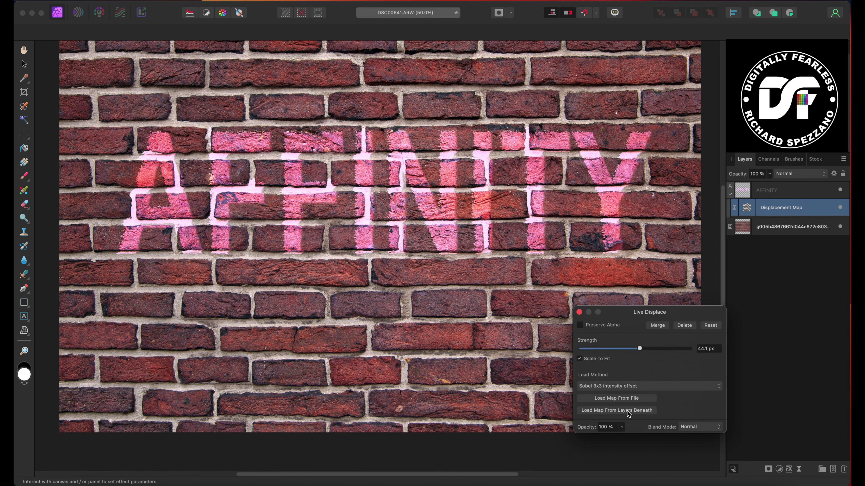
pyautogui.click(610, 386)
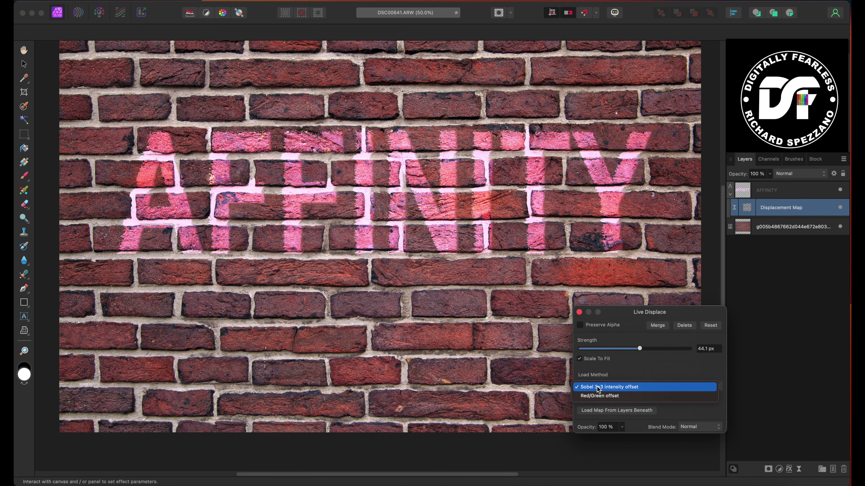
pyautogui.click(599, 395)
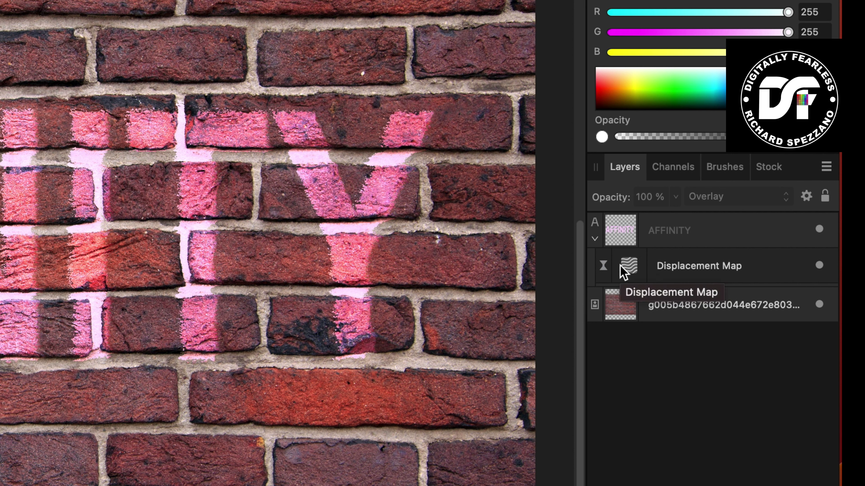
# Add a Levels adjustment and nest it inside the AFFINITY text layer above the Displacement Map.
pyautogui.click(618, 232)
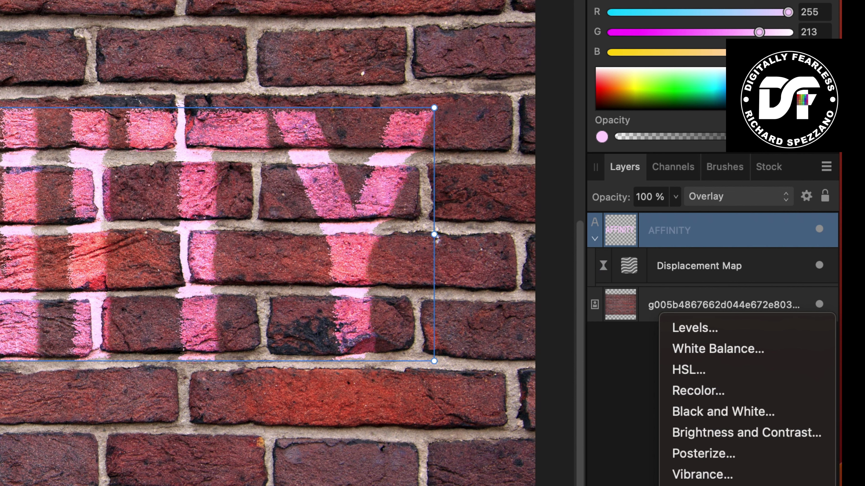
pyautogui.click(706, 329)
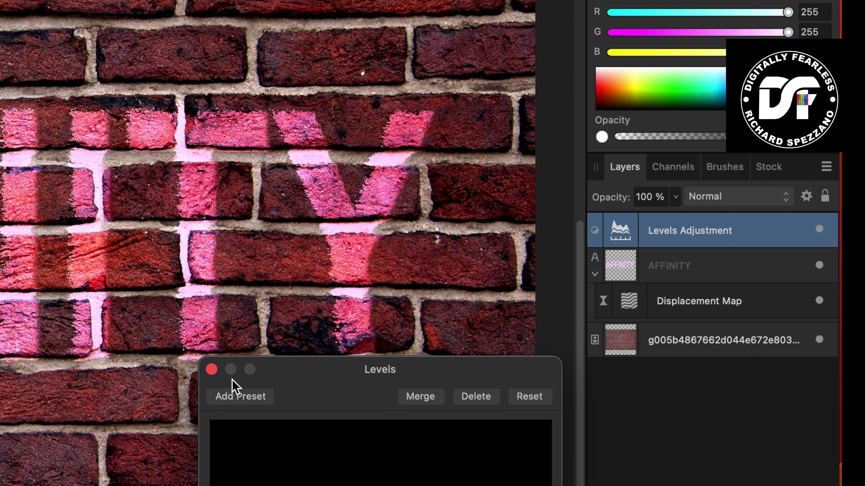
pyautogui.click(211, 369)
pyautogui.moveTo(637, 241); pyautogui.dragTo(714, 291)
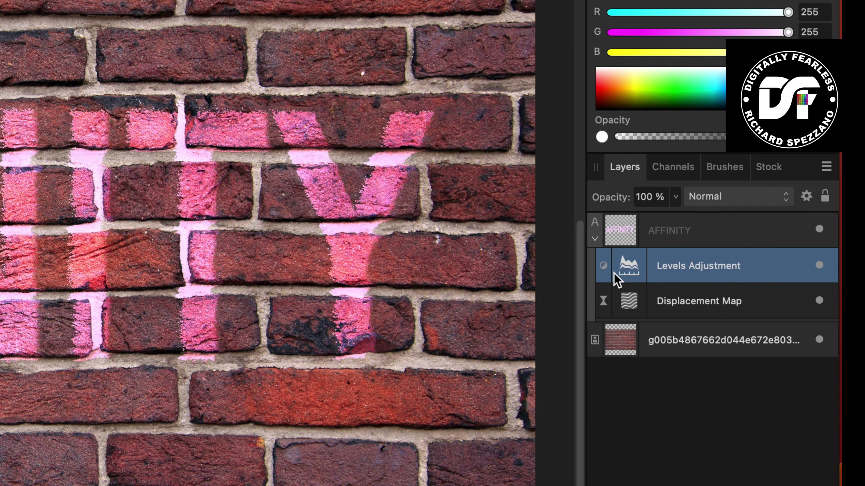